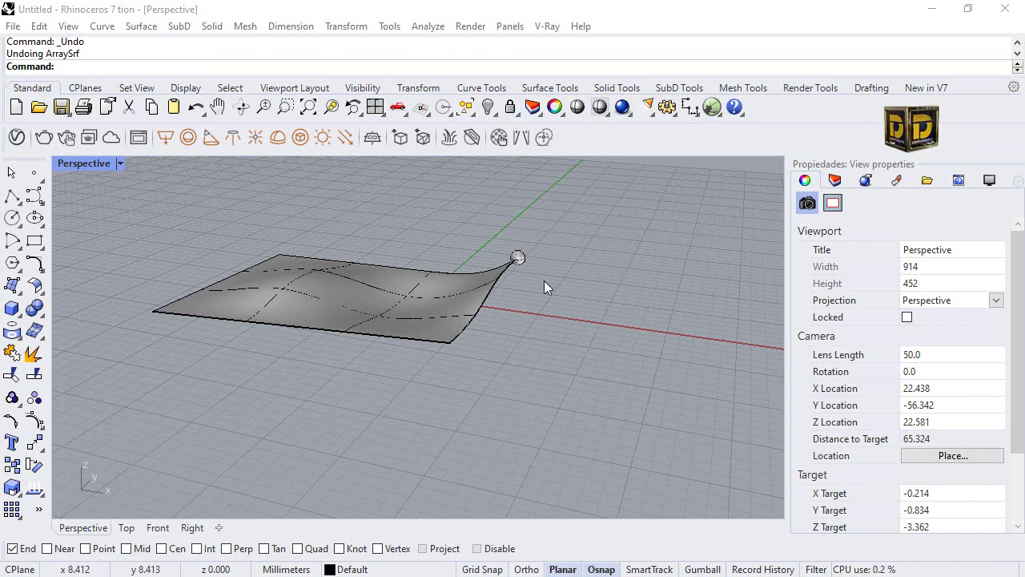
pyautogui.scroll(4, 473, 246)
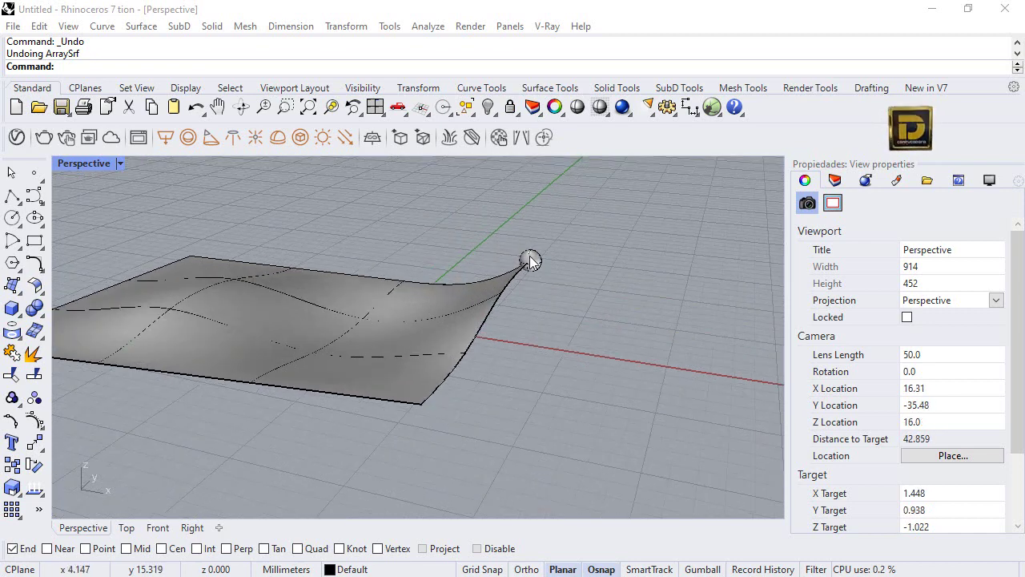
pyautogui.moveTo(262, 428); pyautogui.dragTo(373, 274, button='right')
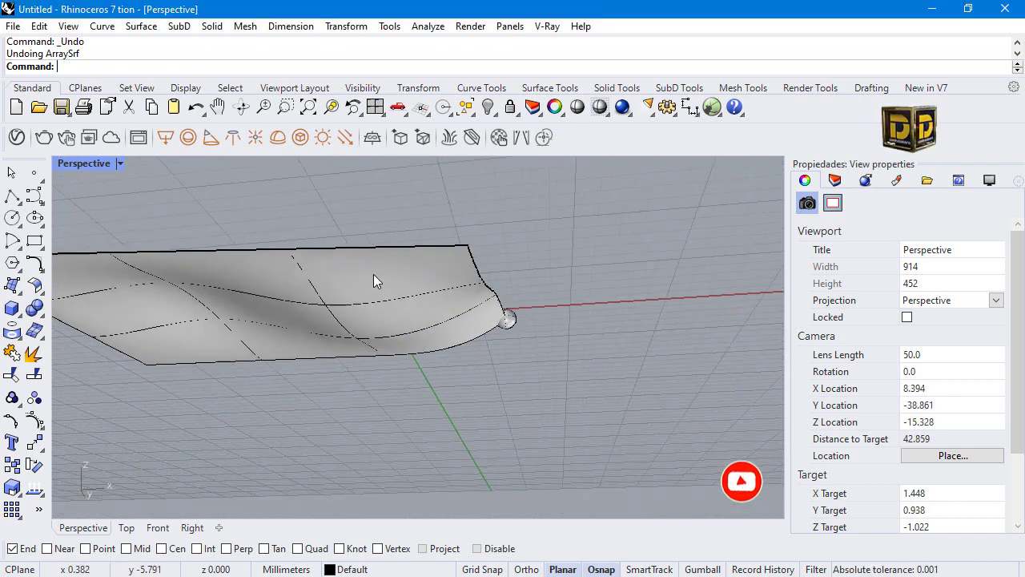
pyautogui.rightClick(372, 279)
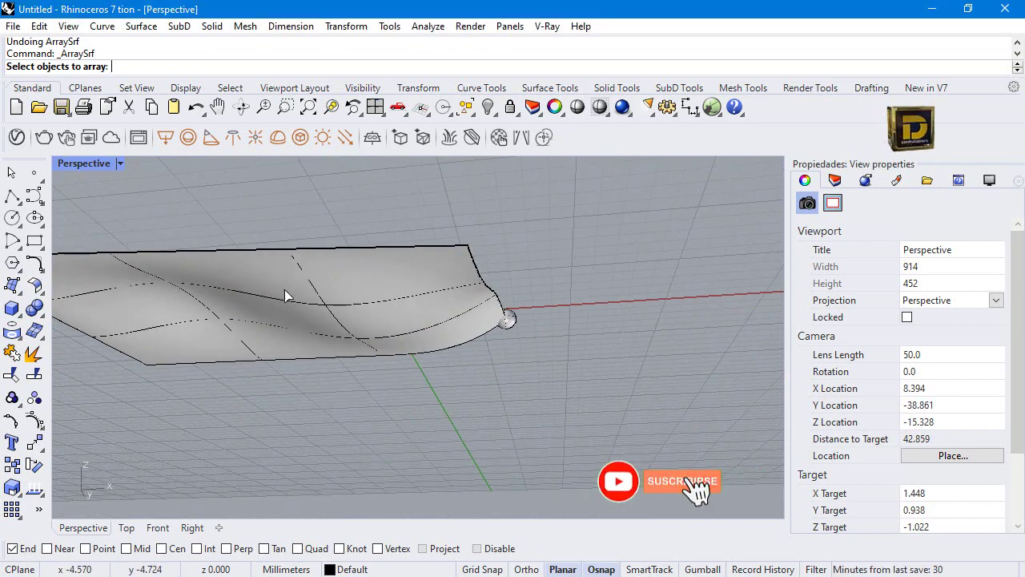
pyautogui.moveTo(347, 329); pyautogui.dragTo(265, 407, button='right')
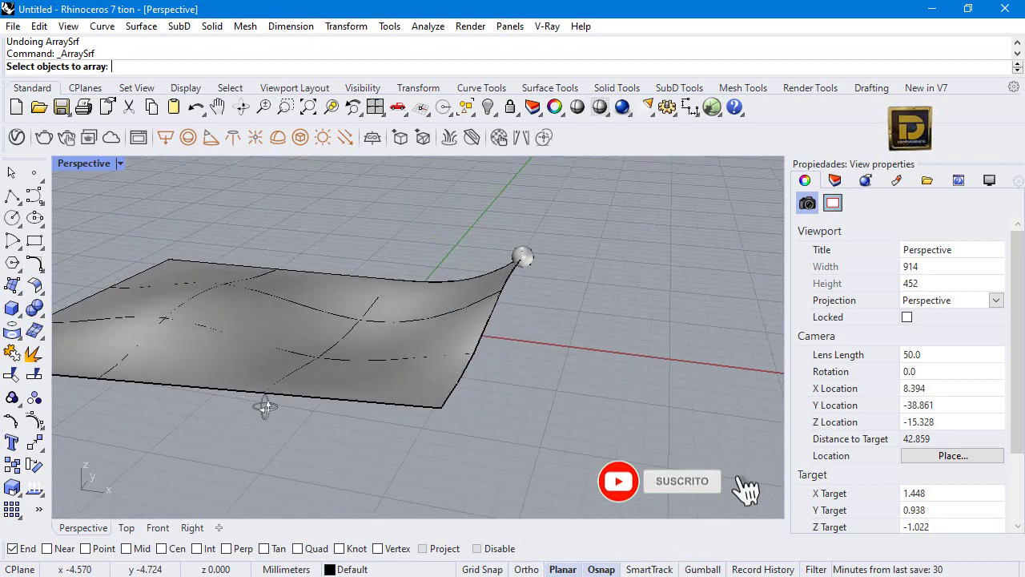
pyautogui.click(528, 253)
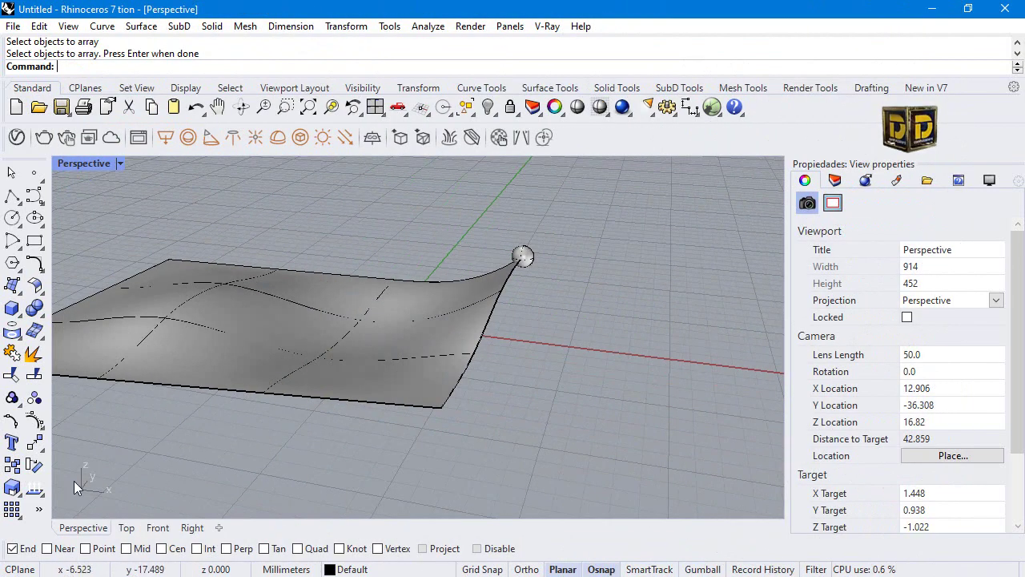
# - Start an array along a surface for the corner sphere, with the base point at the endpoint on top of the sphere
pyautogui.click(20, 513)
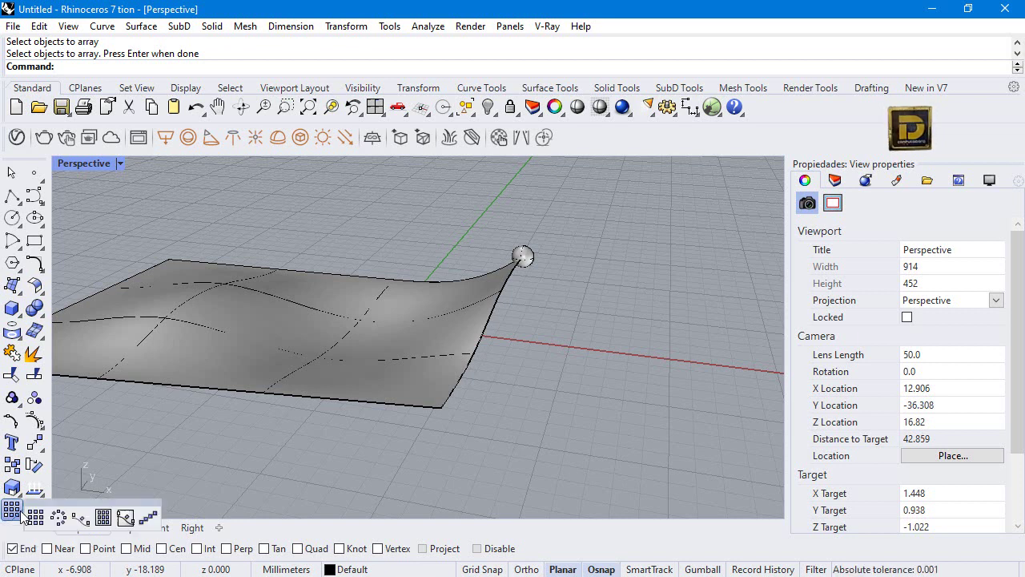
pyautogui.click(102, 518)
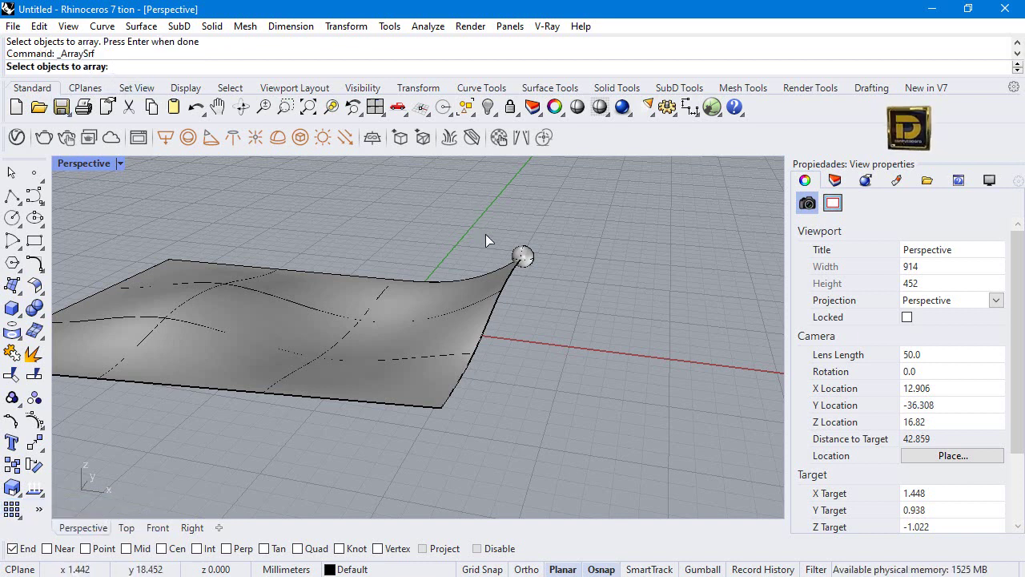
pyautogui.click(522, 256)
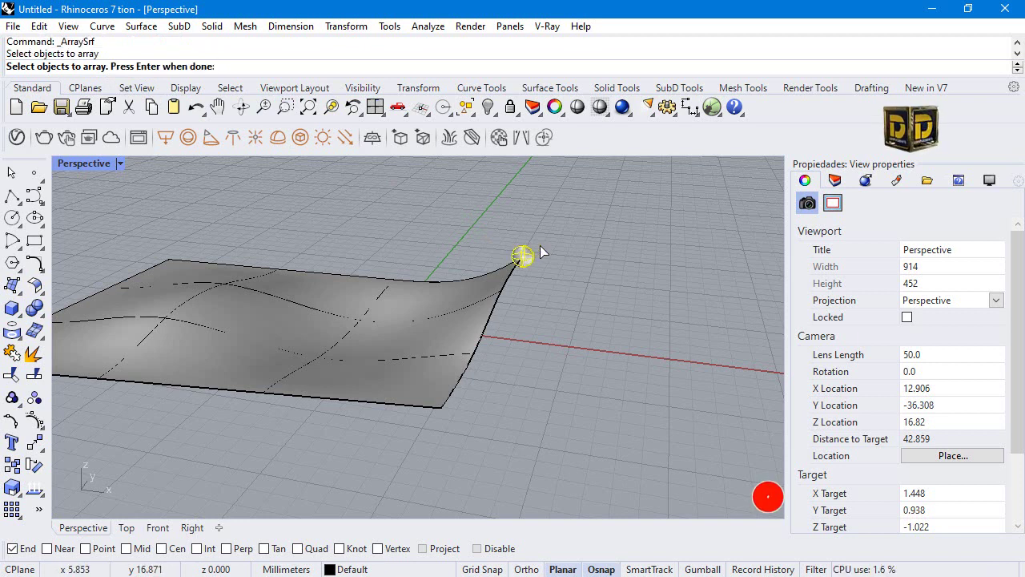
pyautogui.press('Return')
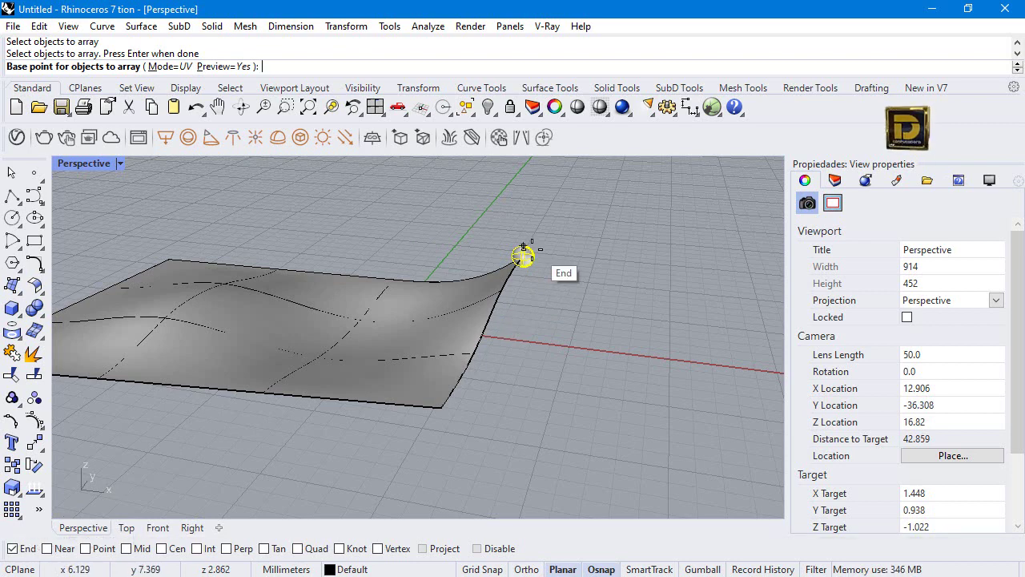
pyautogui.scroll(3, 522, 255)
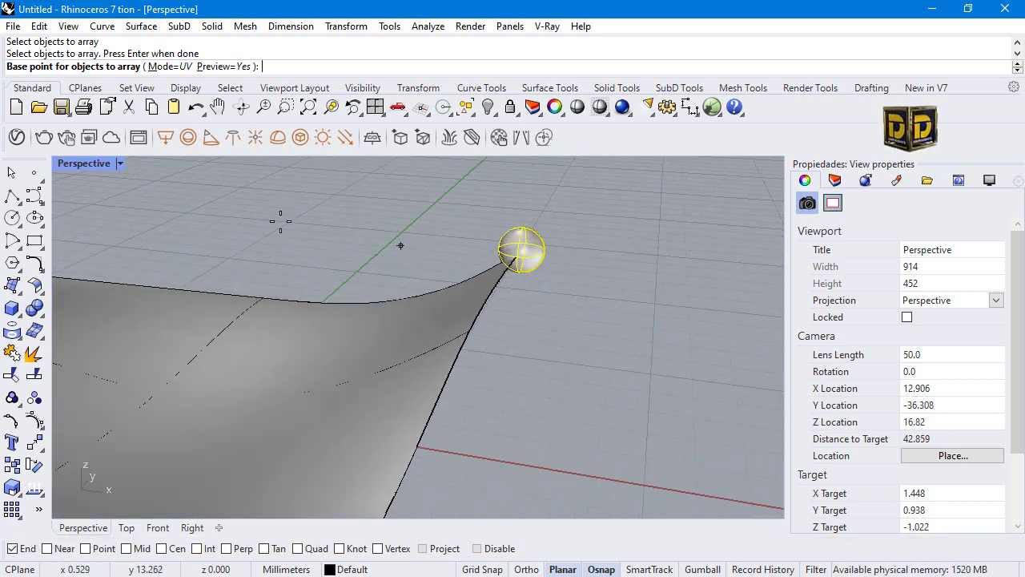
pyautogui.doubleClick(89, 164)
pyautogui.scroll(5, 265, 173)
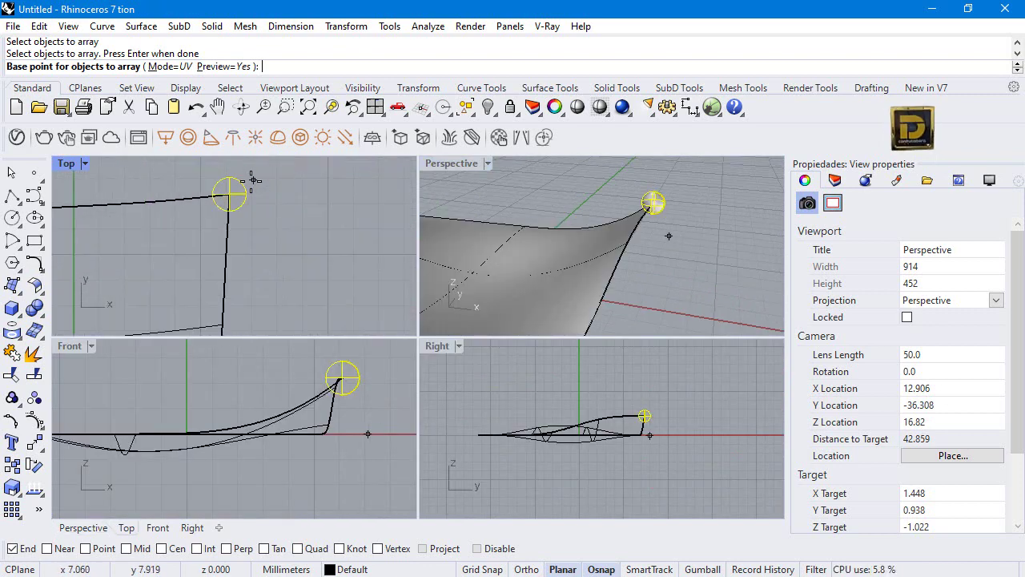
pyautogui.click(229, 194)
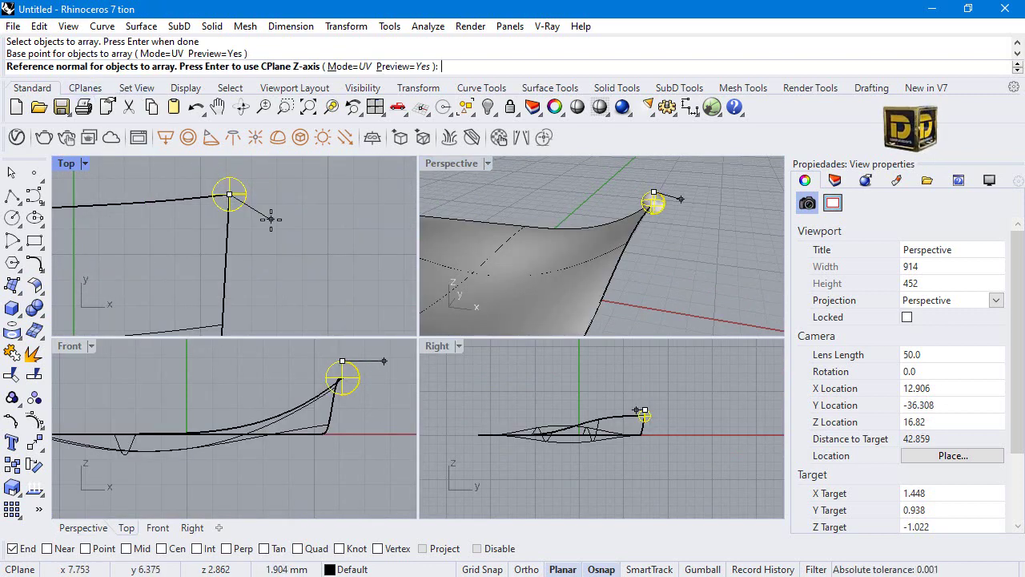
# - Define the array's reference normal with a second point at the surface's lower corner below the sphere in the Top view
pyautogui.scroll(-3, 271, 215)
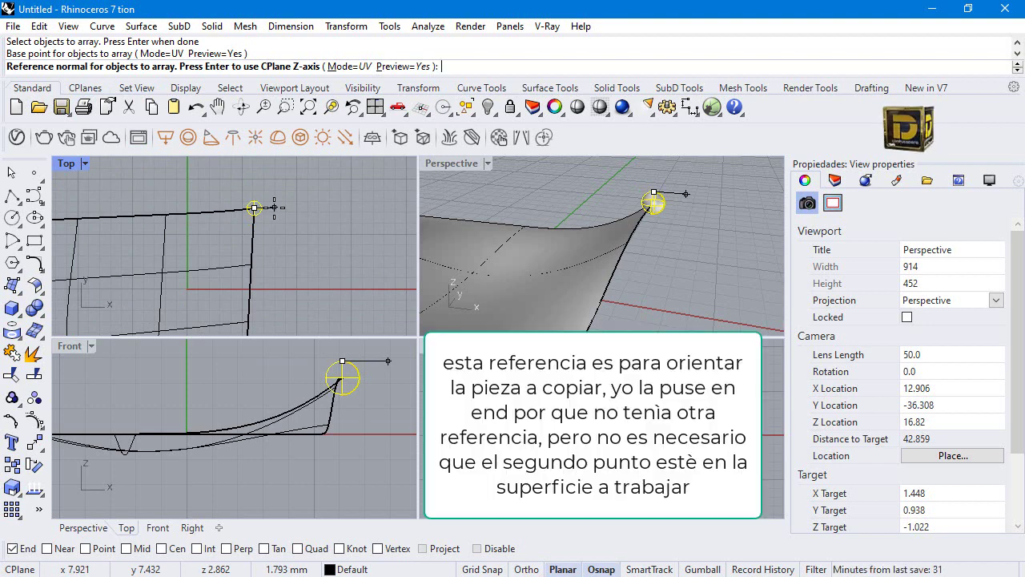
pyautogui.scroll(-3, 274, 207)
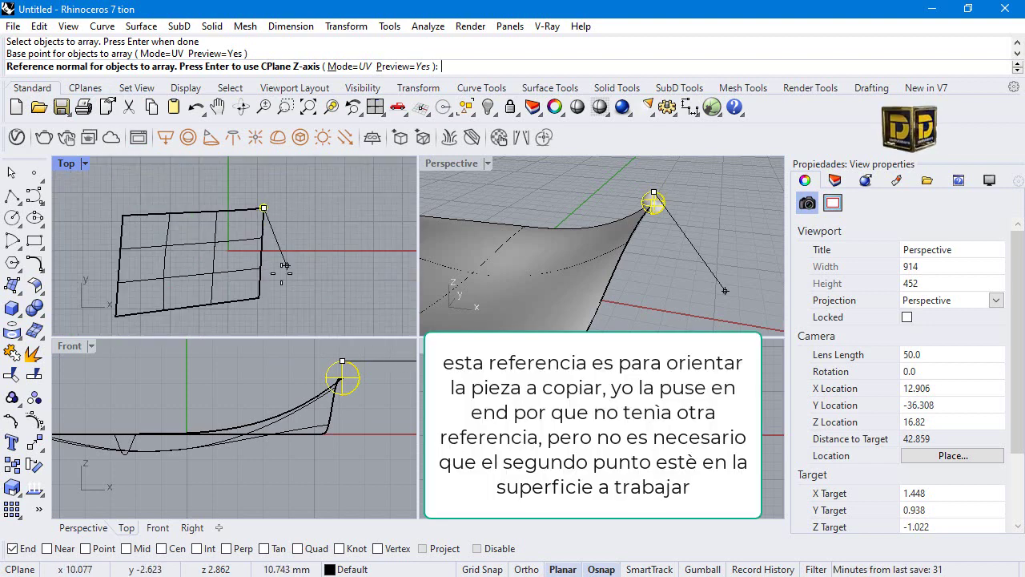
pyautogui.click(260, 297)
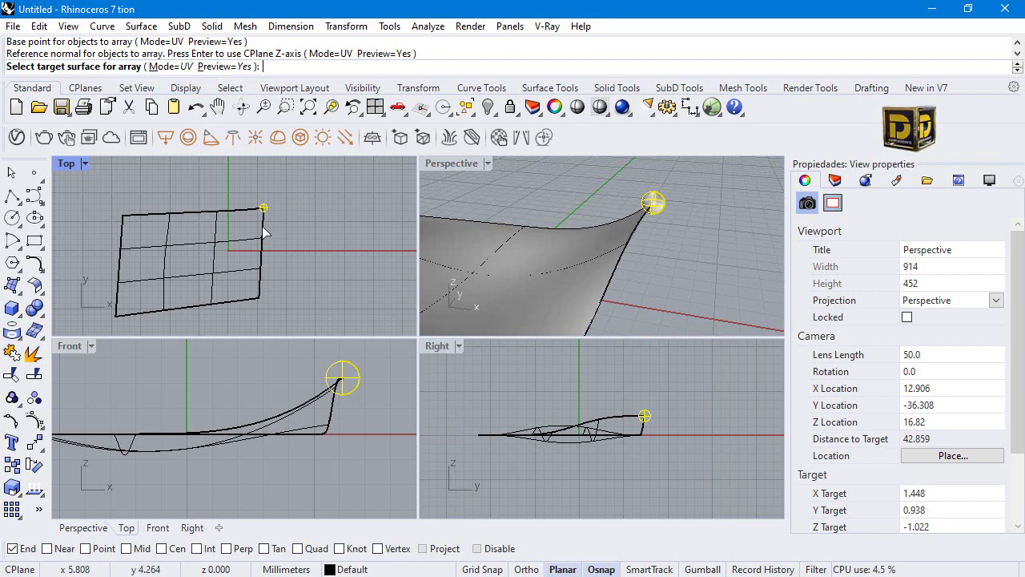
# - Choose the curved surface as the array target with 5 elements in U and 3 in V
pyautogui.moveTo(653, 203); pyautogui.dragTo(578, 232, button='right')
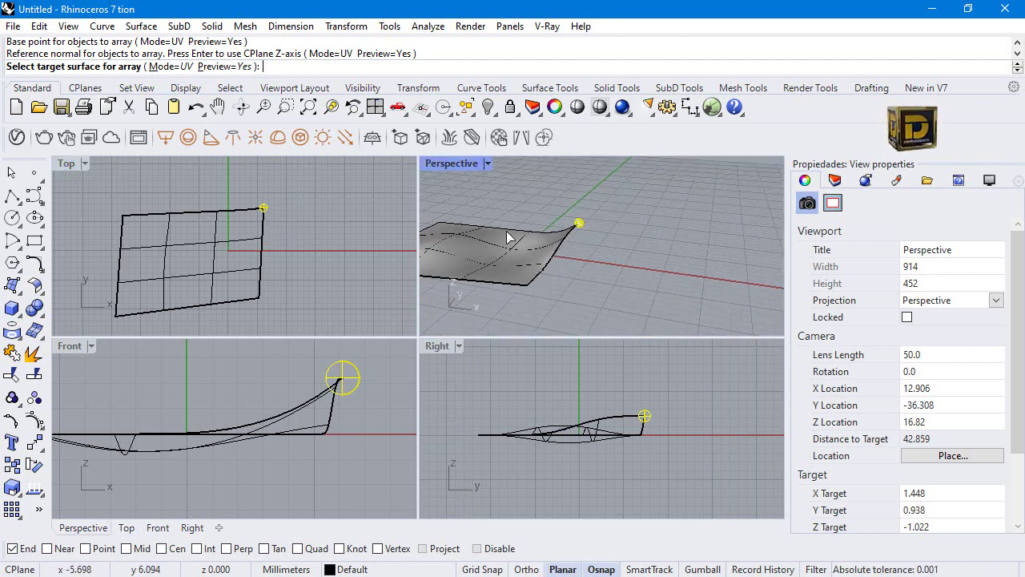
pyautogui.click(241, 241)
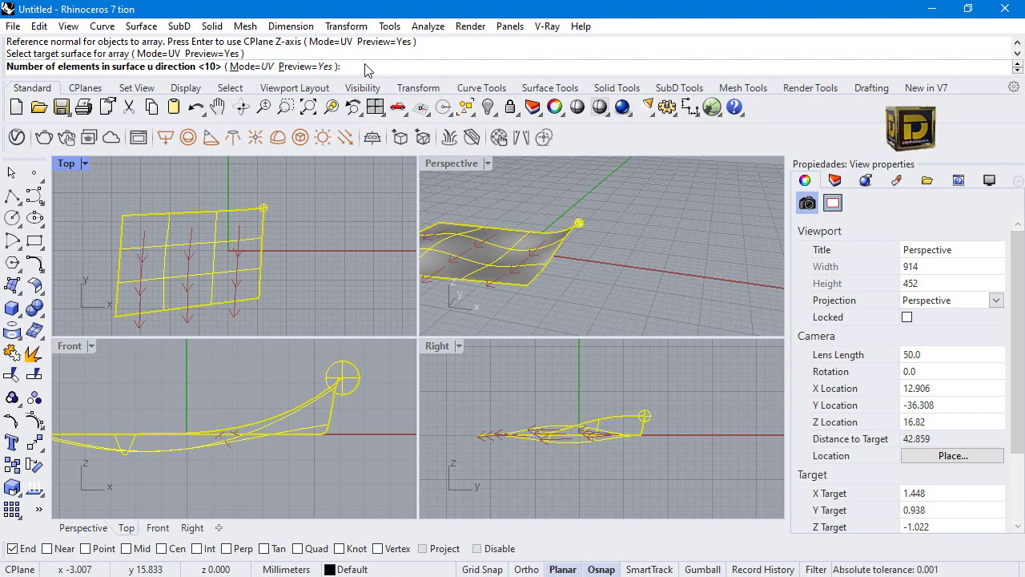
pyautogui.write('5')
pyautogui.press('Return')
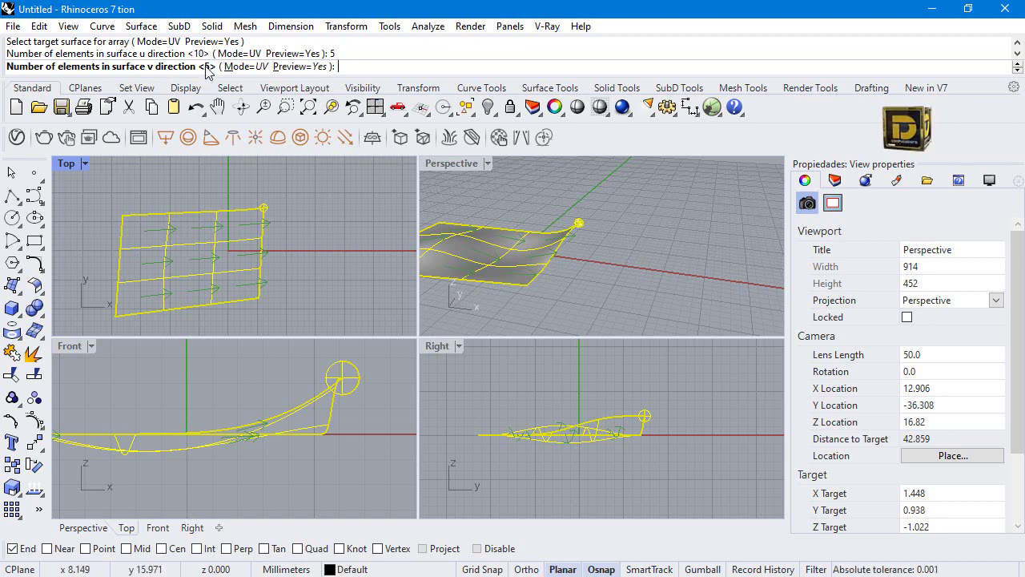
pyautogui.write('3')
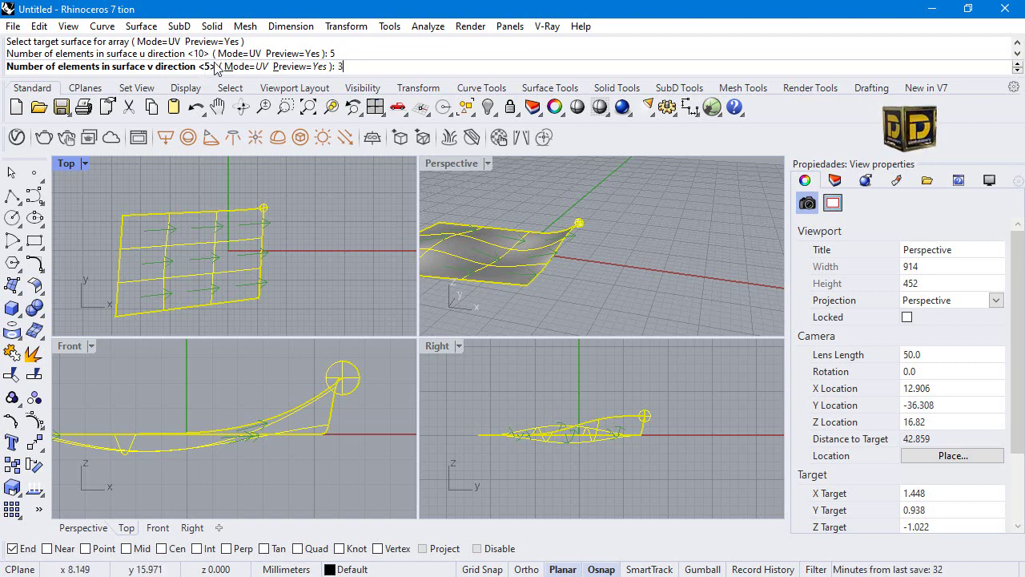
pyautogui.press('Return')
pyautogui.moveTo(540, 186); pyautogui.dragTo(590, 216, button='right')
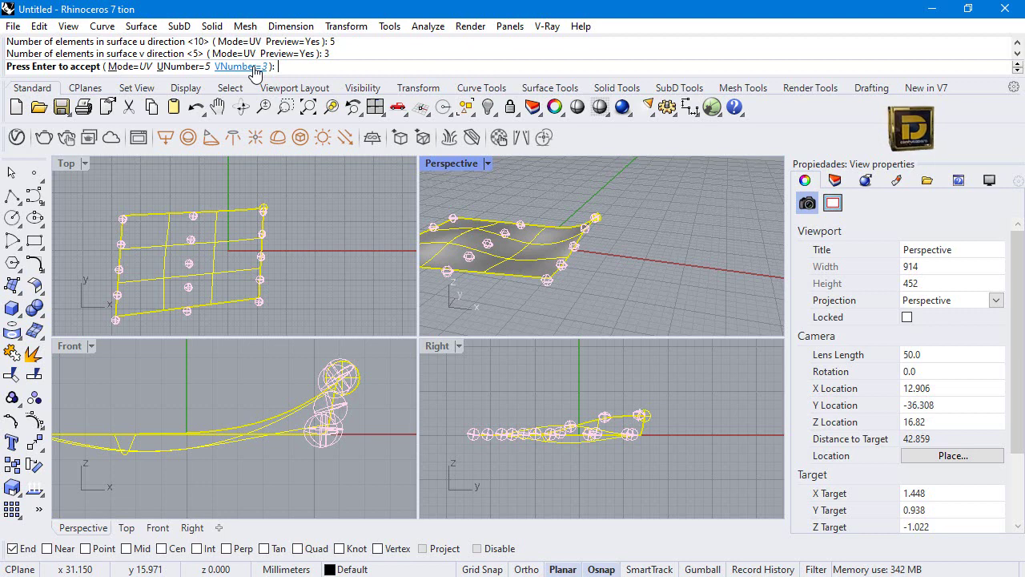
# - Change the array to 8 elements in both U and V and accept it
pyautogui.click(205, 67)
pyautogui.write('8')
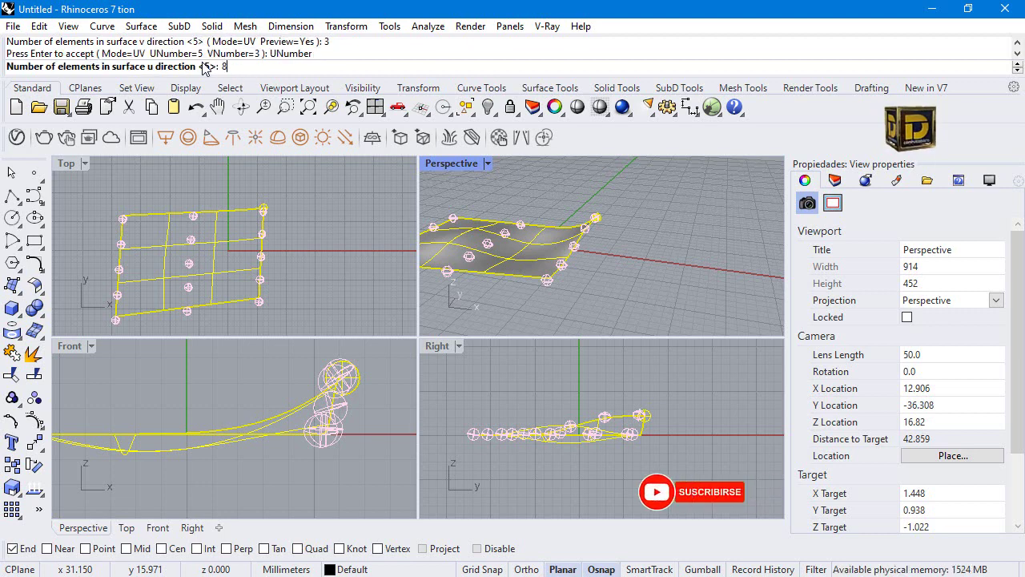
pyautogui.press('Return')
pyautogui.click(229, 67)
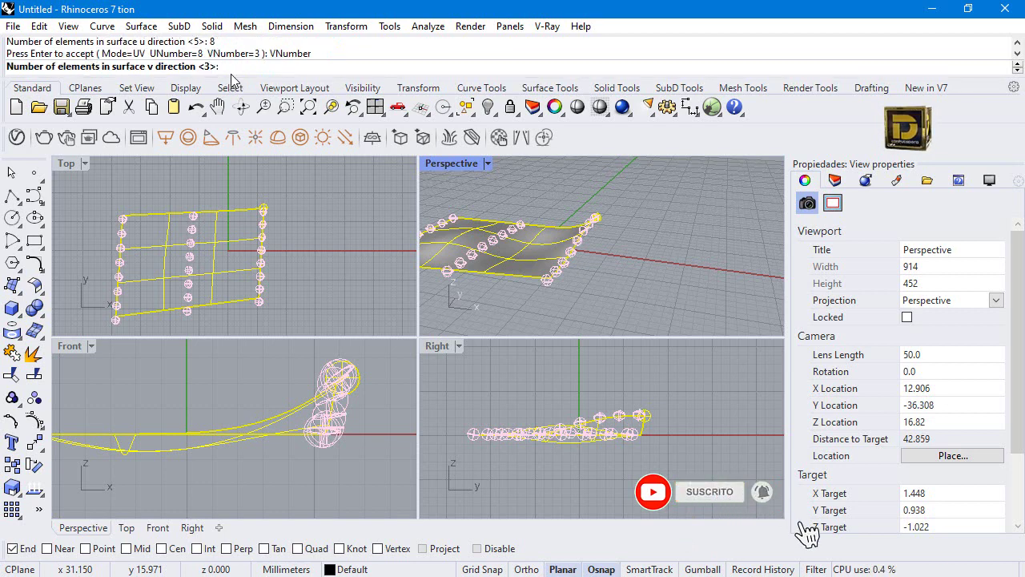
pyautogui.write('8')
pyautogui.press('Return')
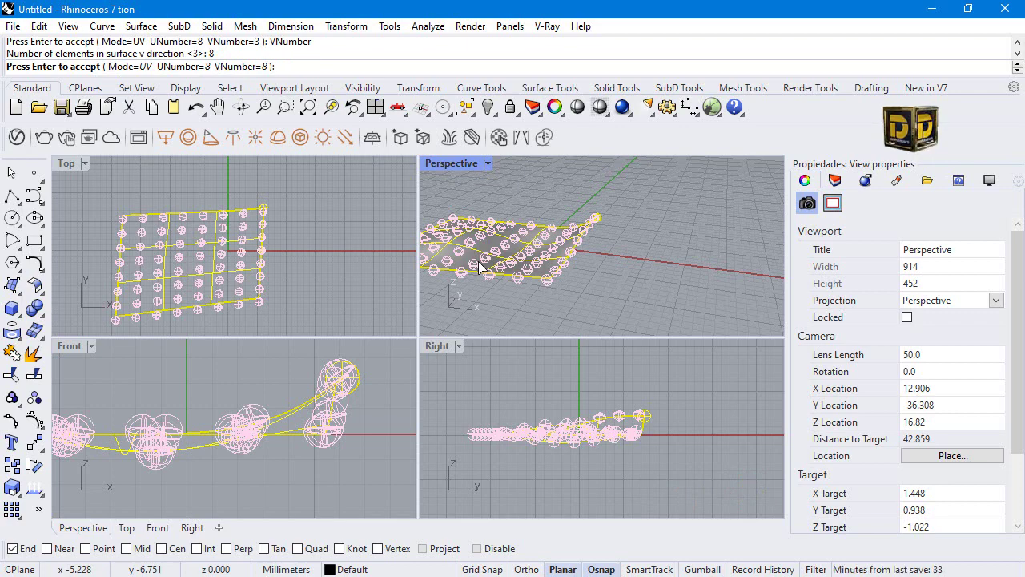
pyautogui.press('Return')
# - Inspect the arrayed spheres in the Perspective view and undo the surface array
pyautogui.scroll(-3, 622, 215)
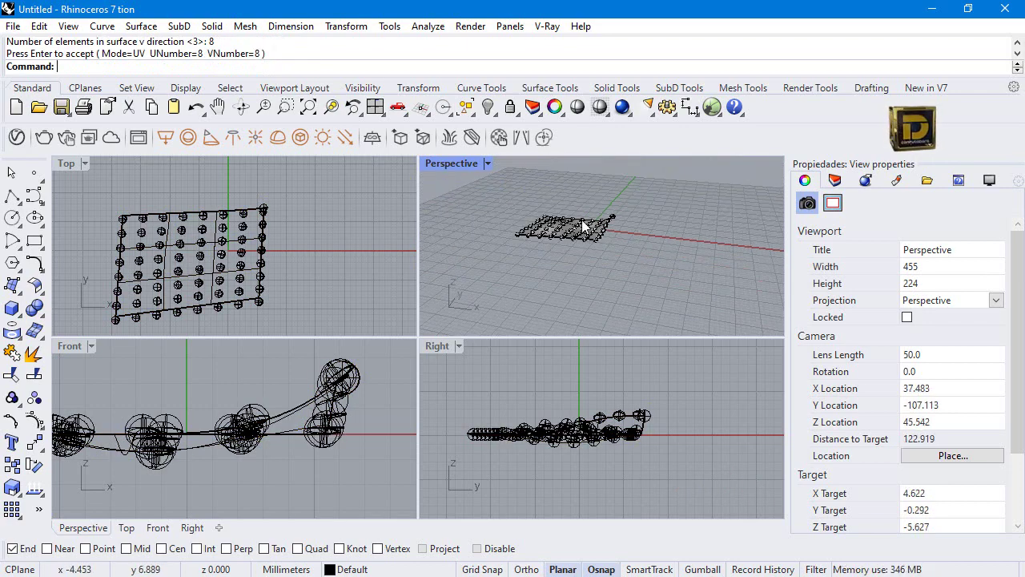
pyautogui.scroll(4, 582, 220)
pyautogui.moveTo(563, 255); pyautogui.dragTo(662, 263, button='right')
pyautogui.hotkey('ctrl', 'z')
pyautogui.click(345, 257)
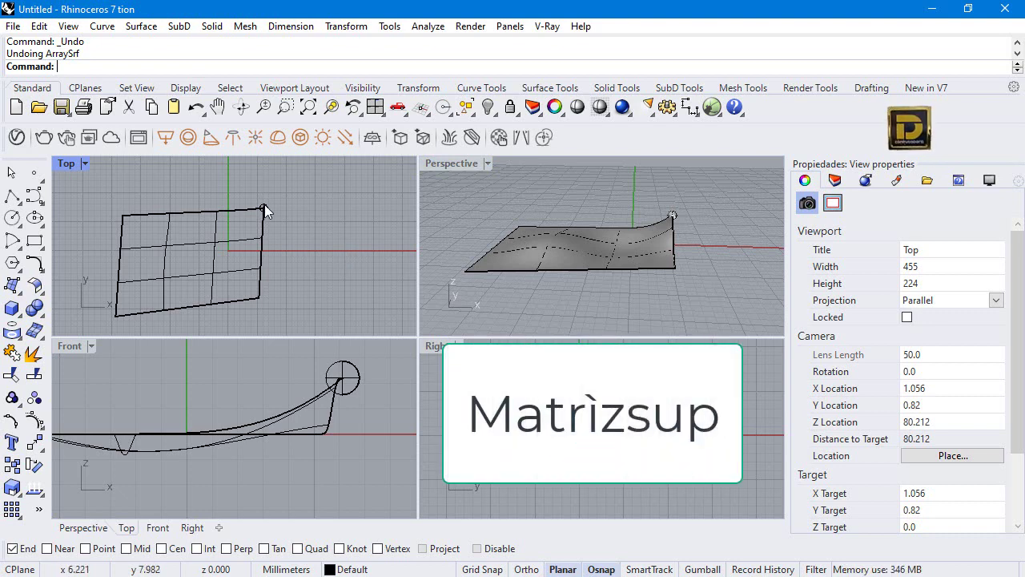
pyautogui.write('M')
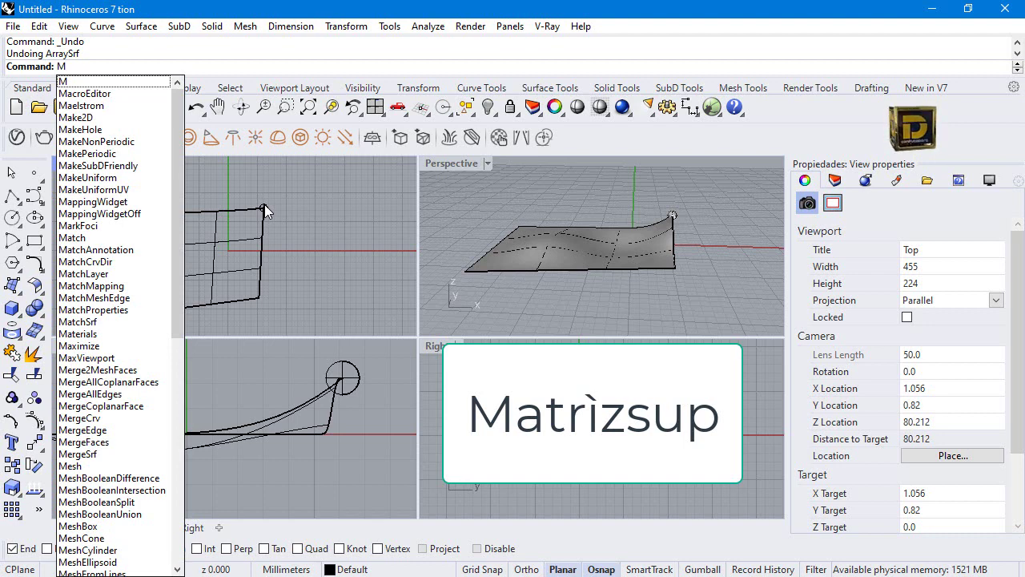
pyautogui.click(522, 291)
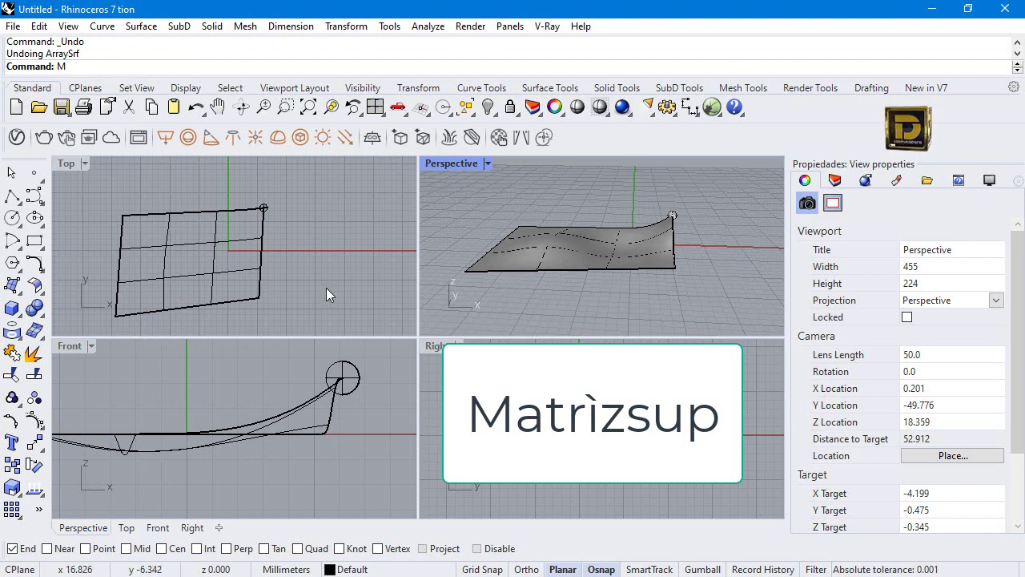
pyautogui.press('BackSpace')
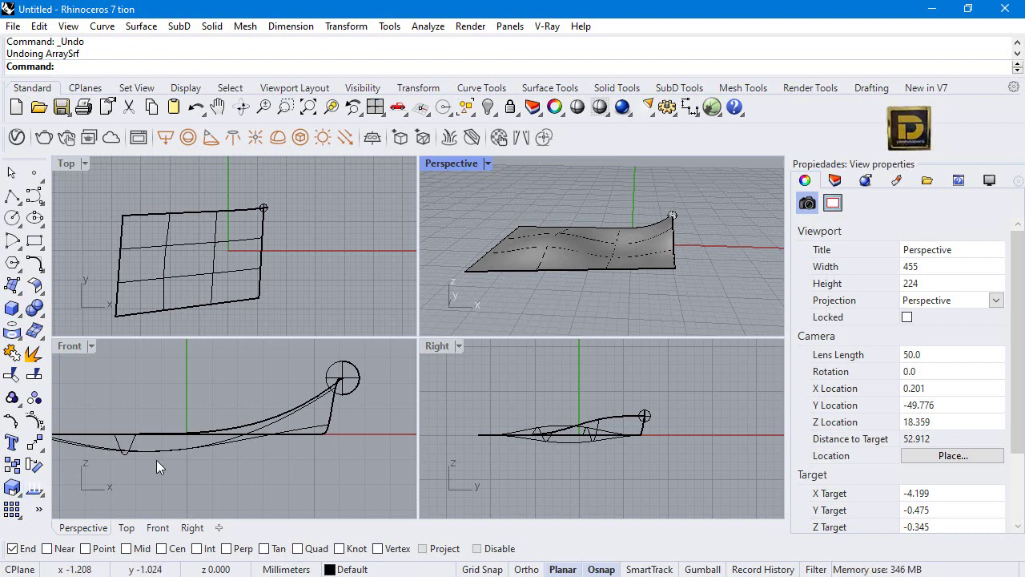
# - Run ArraySrf on the corner sphere with the base point at its top endpoint and the CPlane Z-axis as reference normal
pyautogui.press('Up')
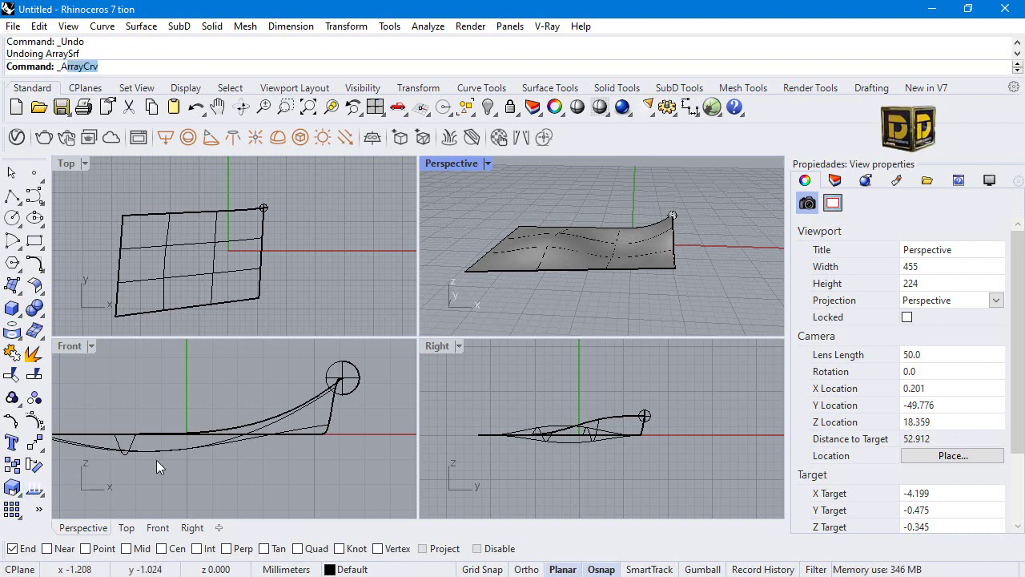
pyautogui.write('Array')
pyautogui.write('sr')
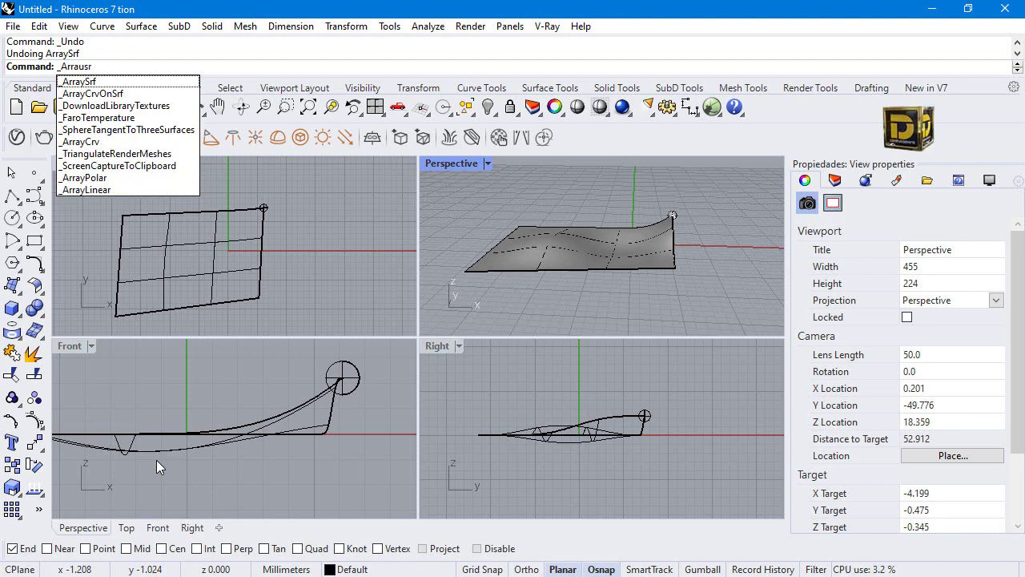
pyautogui.press('BackSpace')
pyautogui.press('BackSpace')
pyautogui.press('BackSpace')
pyautogui.write('ySrf')
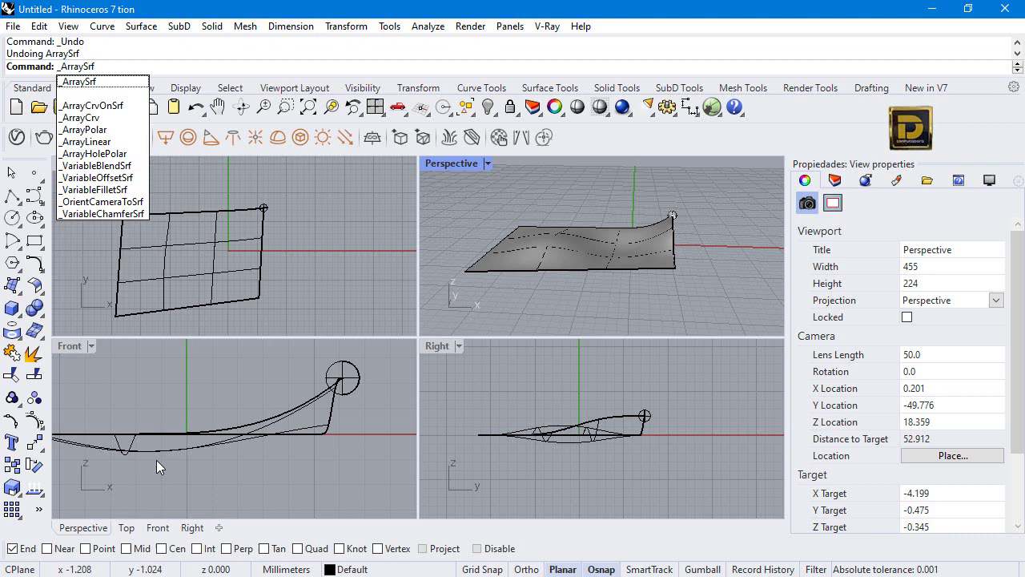
pyautogui.press('Return')
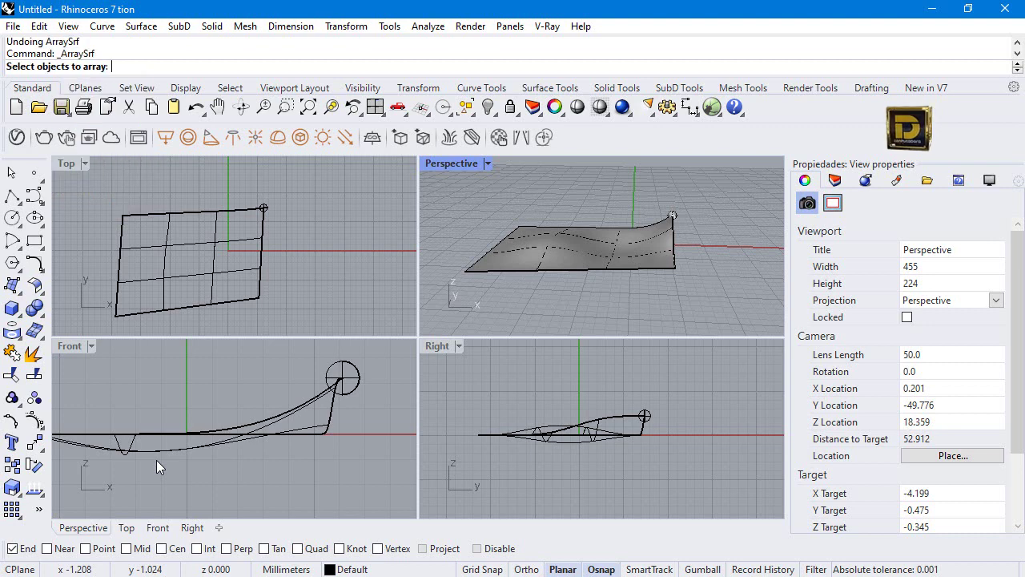
pyautogui.click(320, 188)
pyautogui.press('Return')
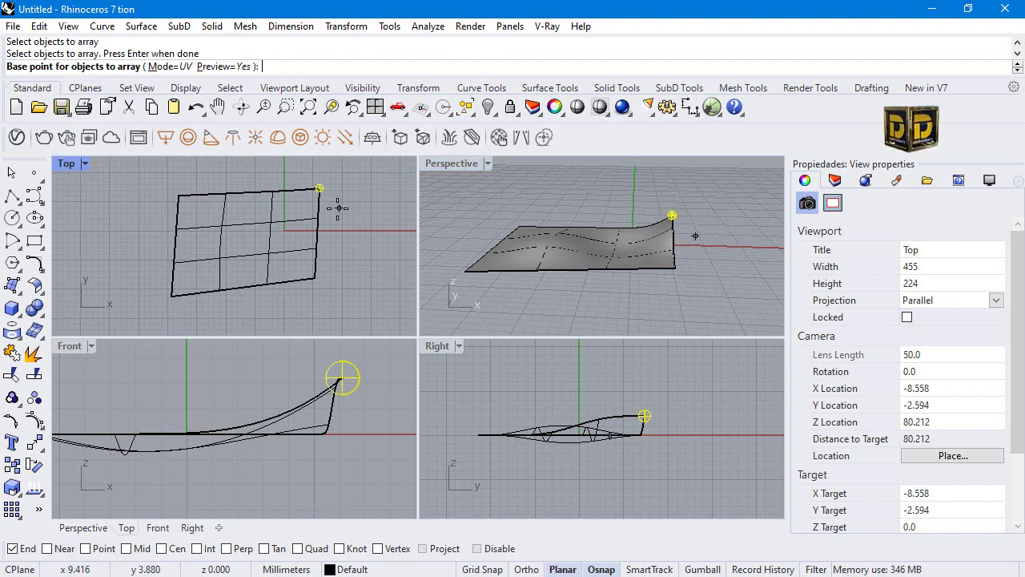
pyautogui.click(320, 188)
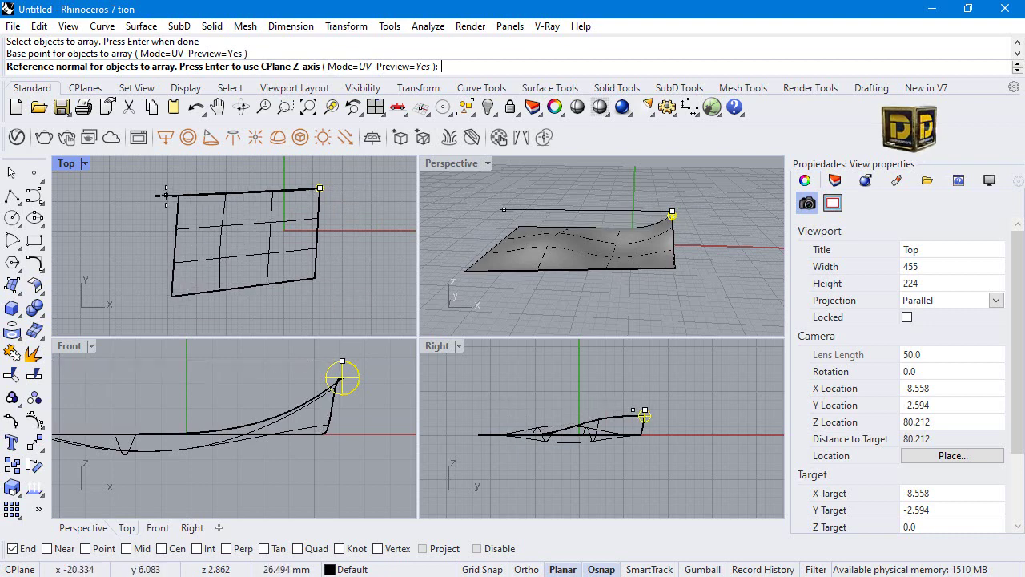
pyautogui.press('Return')
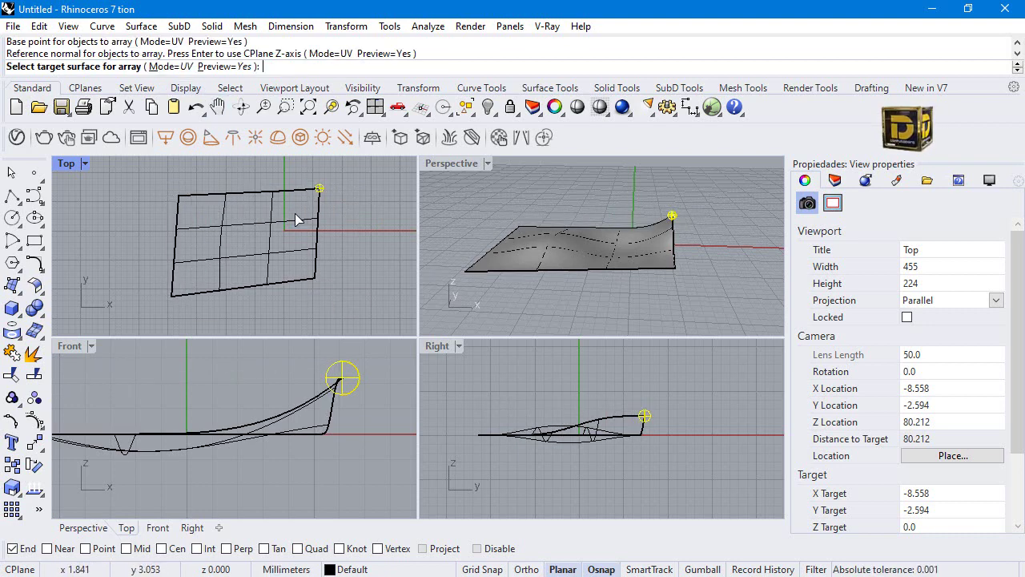
# - Choose the curved surface as the array target with 3 elements in U and 5 in V
pyautogui.click(222, 228)
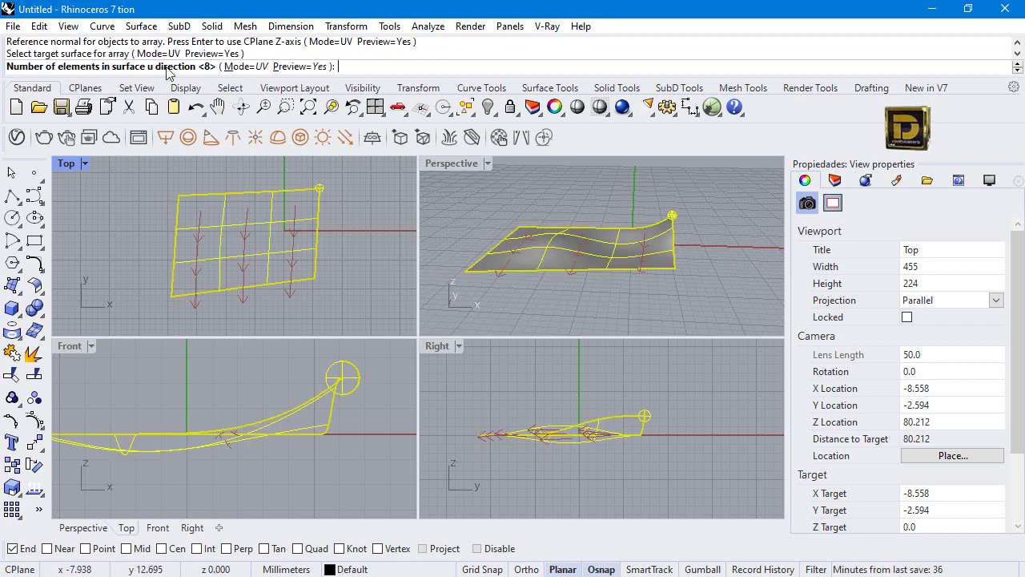
pyautogui.write('3')
pyautogui.press('Return')
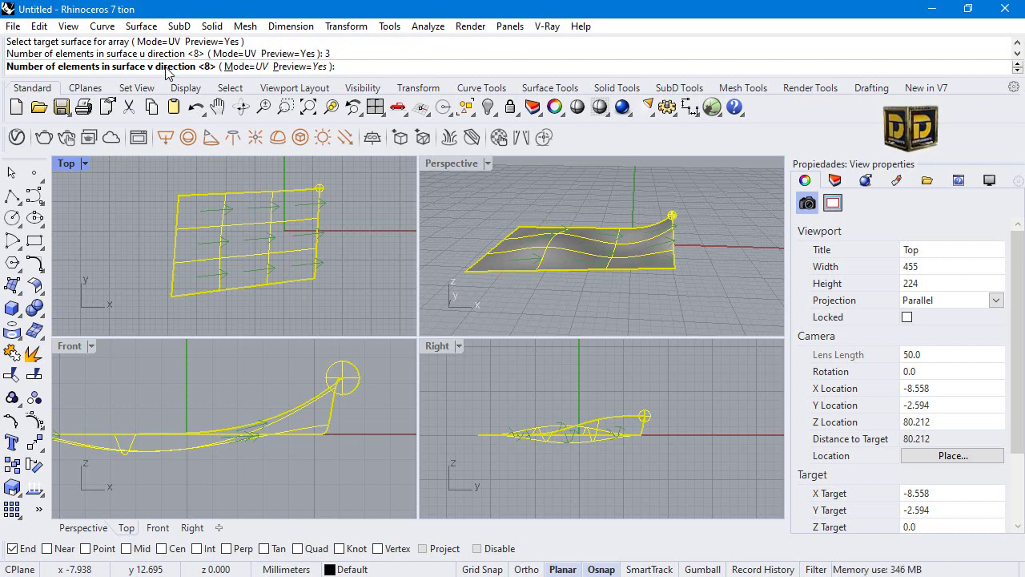
pyautogui.write('5')
pyautogui.press('Return')
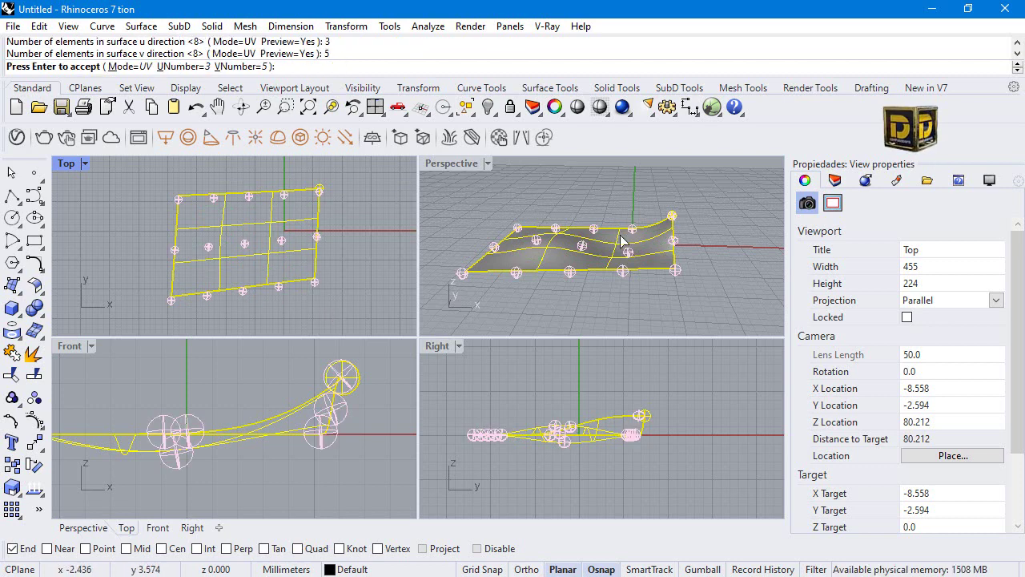
pyautogui.moveTo(484, 208); pyautogui.dragTo(539, 223, button='right')
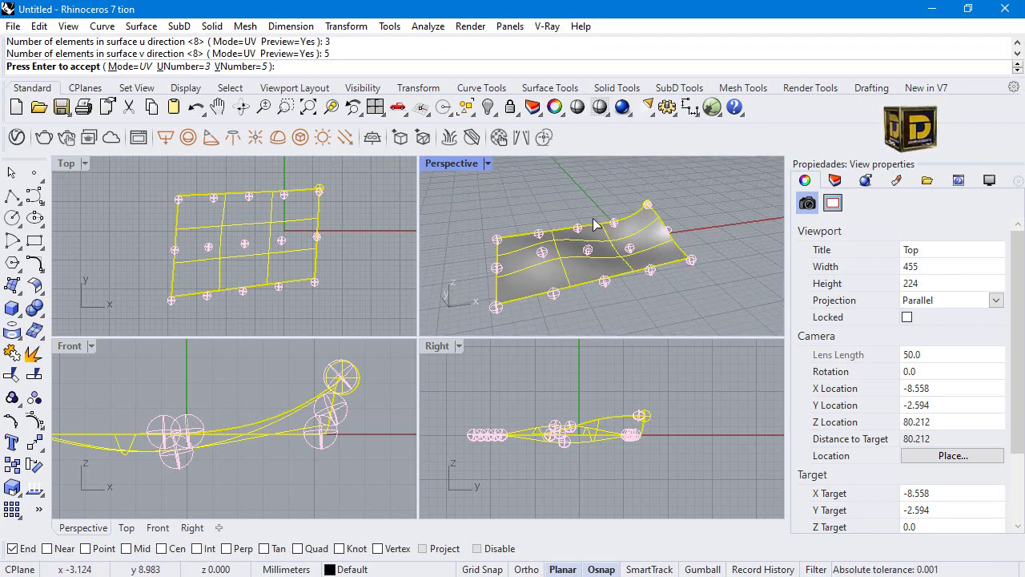
# - Change the array to 5 elements in U and 3 in V and accept it
pyautogui.click(200, 68)
pyautogui.write('5')
pyautogui.press('Return')
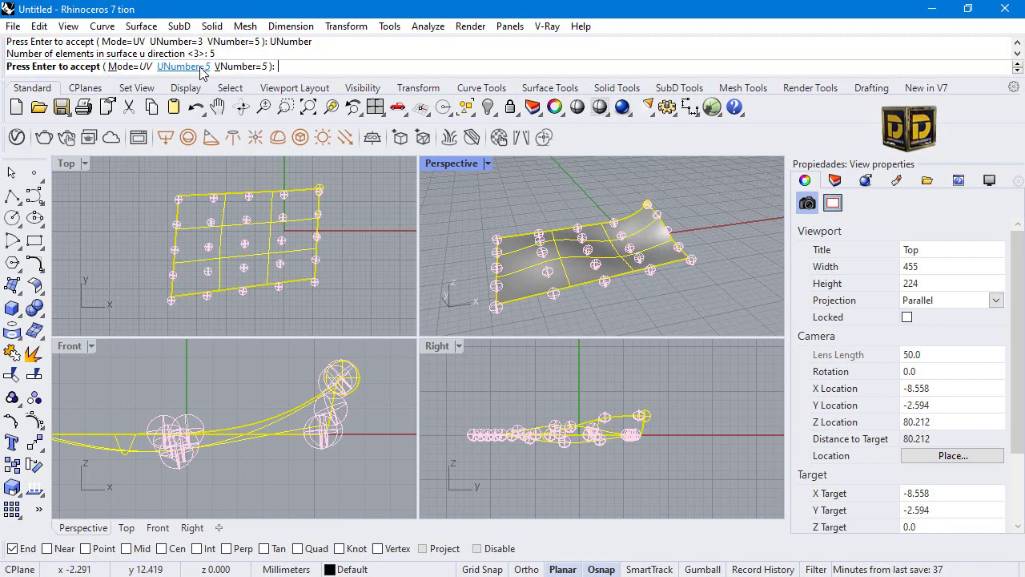
pyautogui.click(237, 67)
pyautogui.write('3')
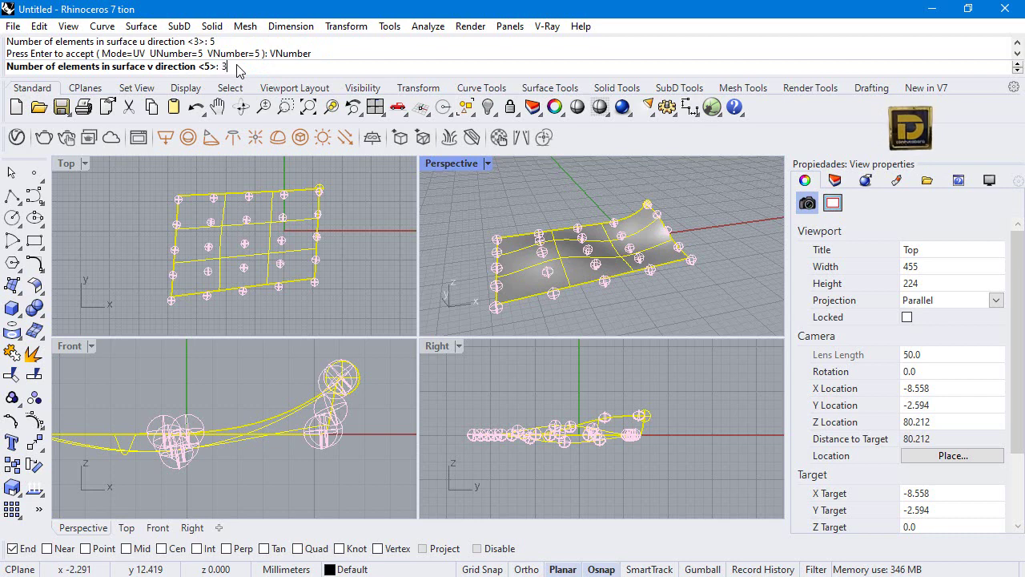
pyautogui.press('Return')
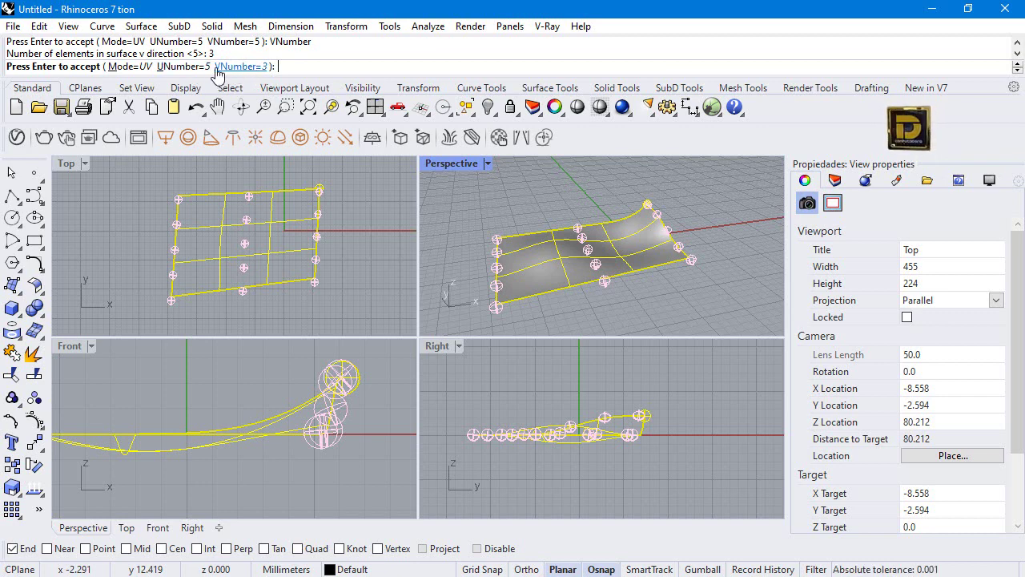
pyautogui.rightClick(467, 174)
# - Delete the extra sphere that overlaps another one at the surface's raised corner
pyautogui.moveTo(474, 274); pyautogui.dragTo(526, 206, button='right')
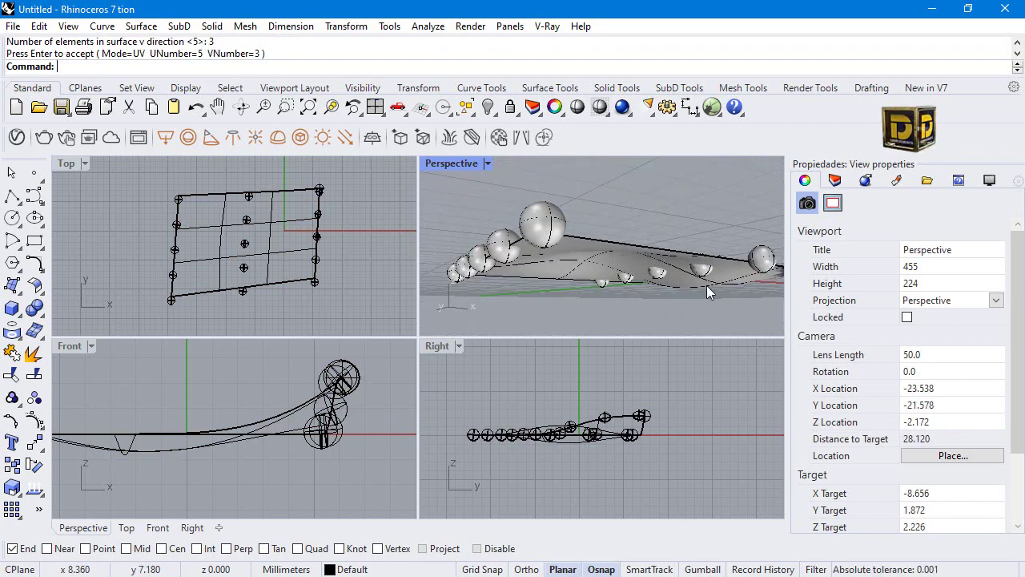
pyautogui.moveTo(707, 285); pyautogui.dragTo(732, 288, button='right')
pyautogui.click(757, 280)
pyautogui.scroll(-6, 662, 276)
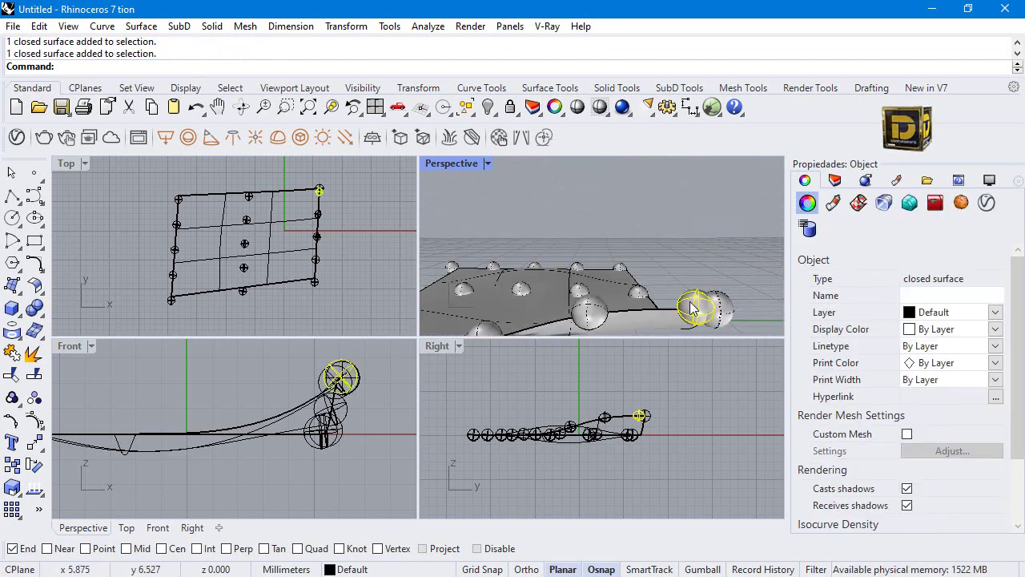
pyautogui.press('Delete')
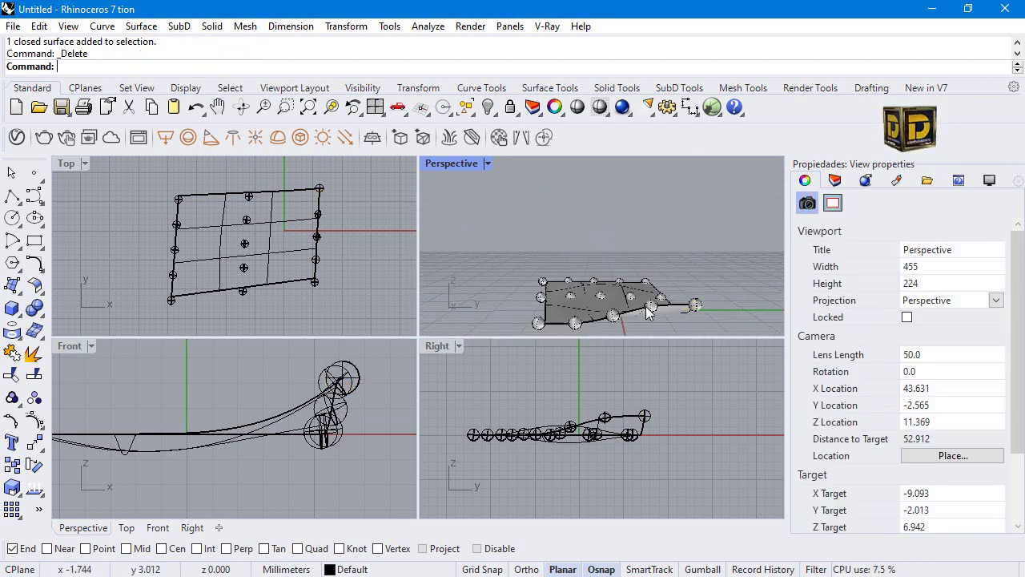
pyautogui.hotkey('ctrl', 'z')
# - Examine how the arrayed spheres sit along the curved surface in the maximized Perspective view
pyautogui.doubleClick(451, 163)
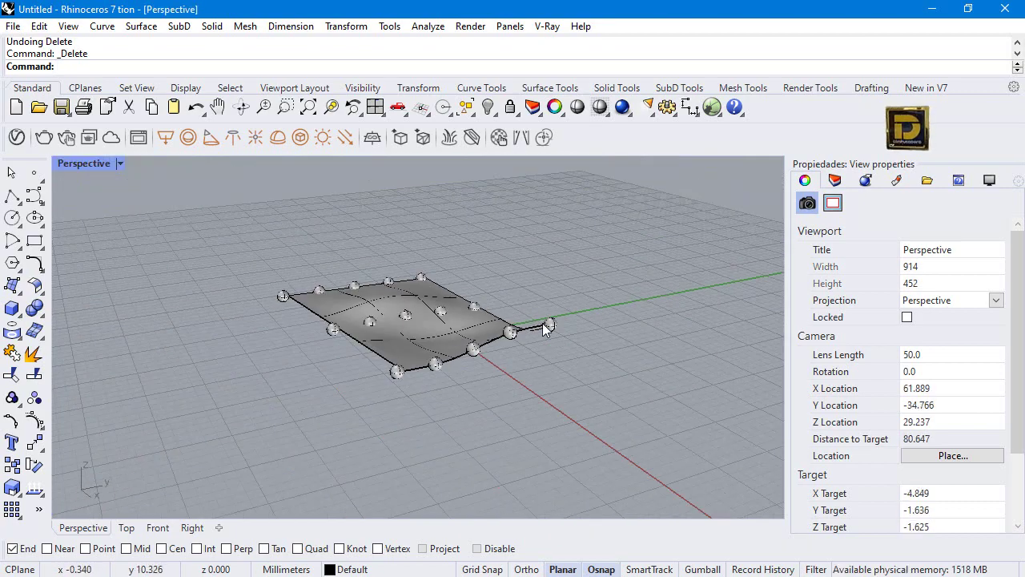
pyautogui.scroll(6, 542, 323)
pyautogui.scroll(-2, 271, 353)
pyautogui.moveTo(271, 357); pyautogui.dragTo(535, 307, button='right')
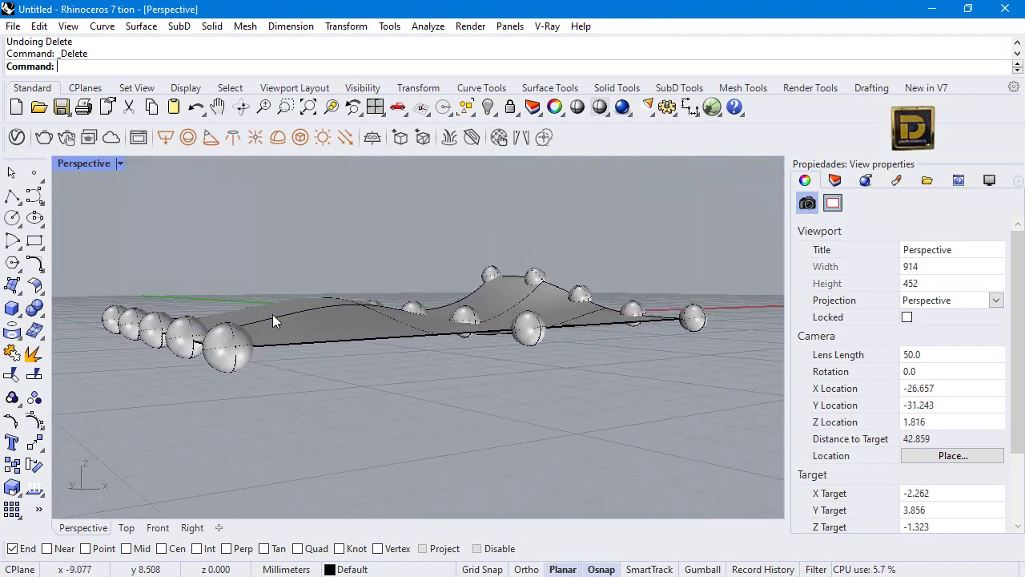
pyautogui.moveTo(272, 314); pyautogui.dragTo(380, 300, button='right')
pyautogui.rightClick(380, 299)
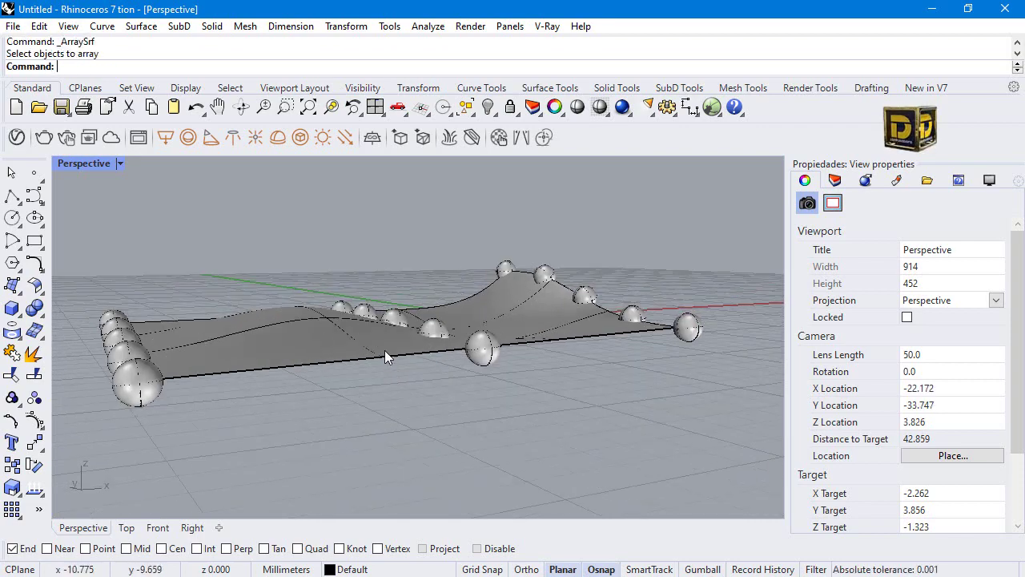
pyautogui.moveTo(388, 338); pyautogui.dragTo(522, 270, button='right')
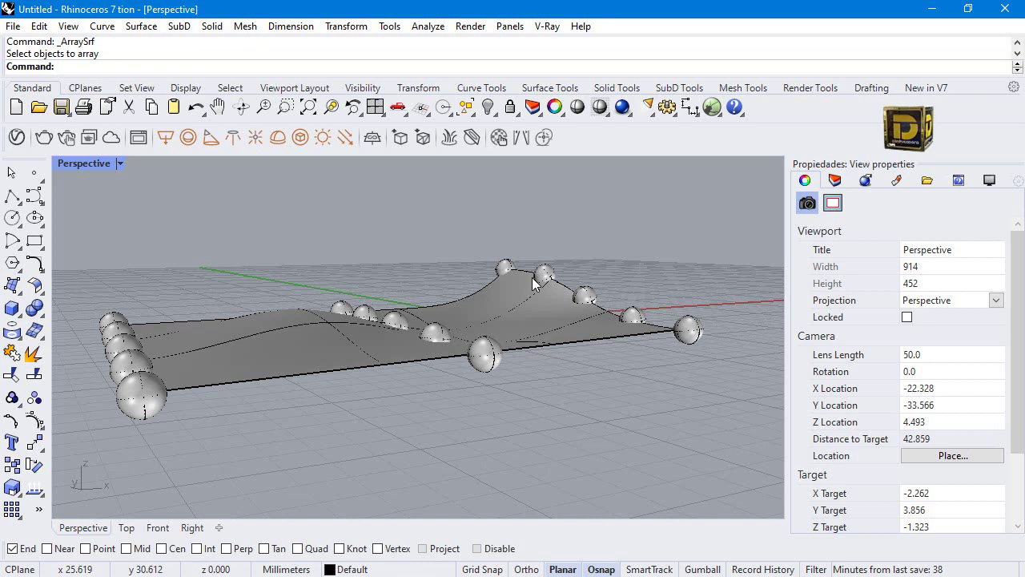